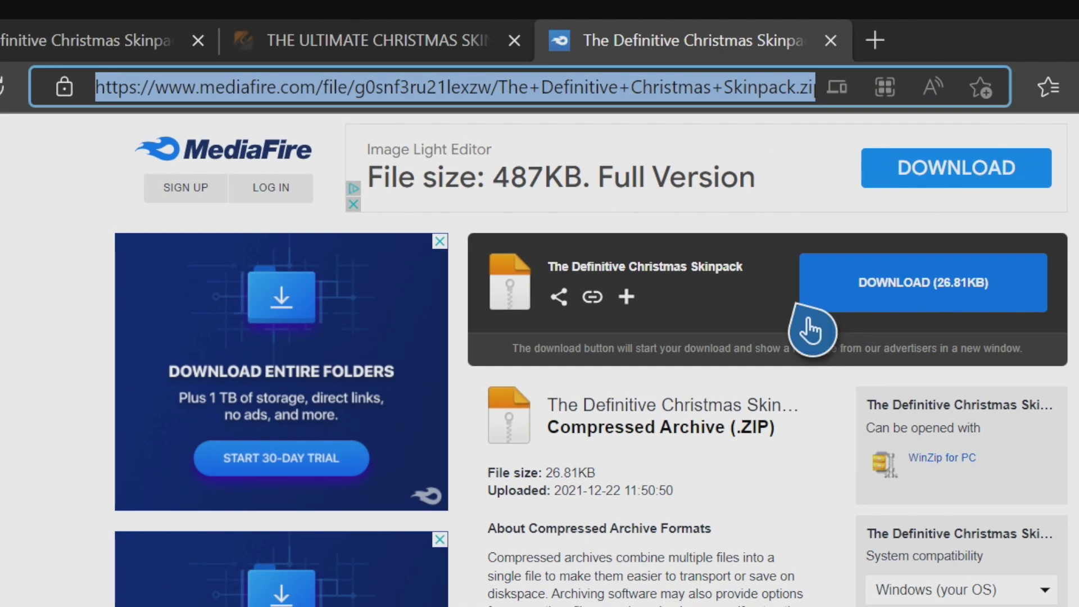
Close the other Christmas skin tab and search Bing for 'smitty058 skindex' in a new tab.
{"action": "left_click", "coordinate": [514, 41]}
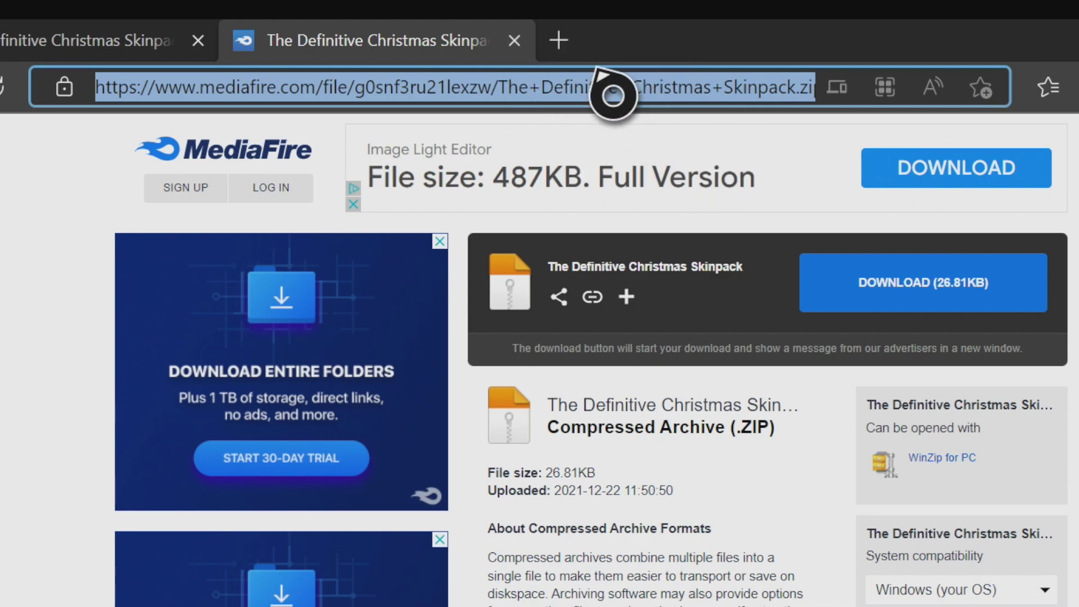
{"action": "left_click", "coordinate": [558, 39]}
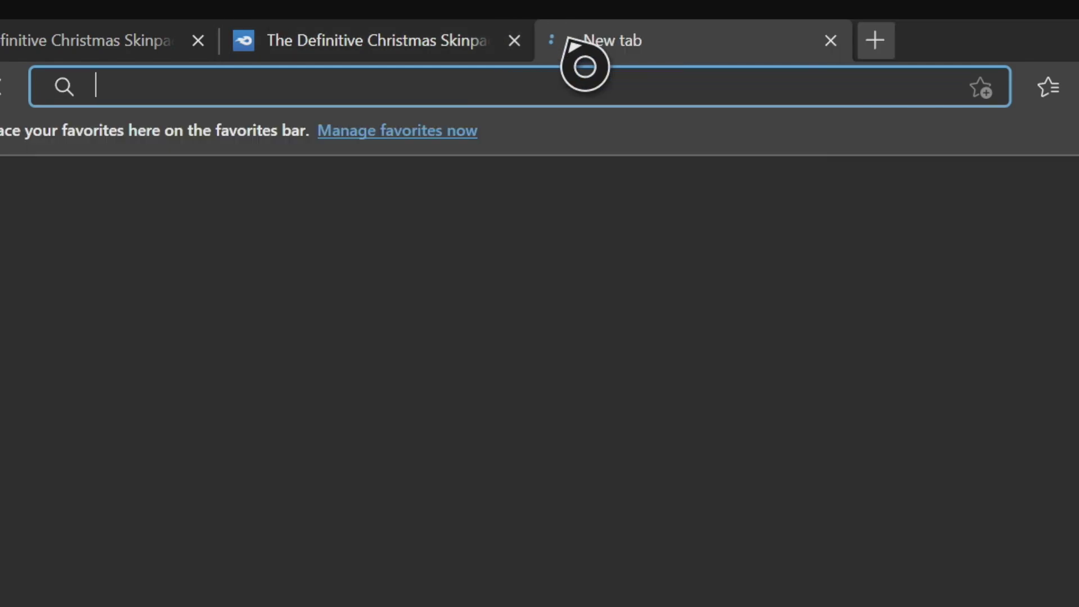
{"action": "type", "text": "smitty058 skindex"}
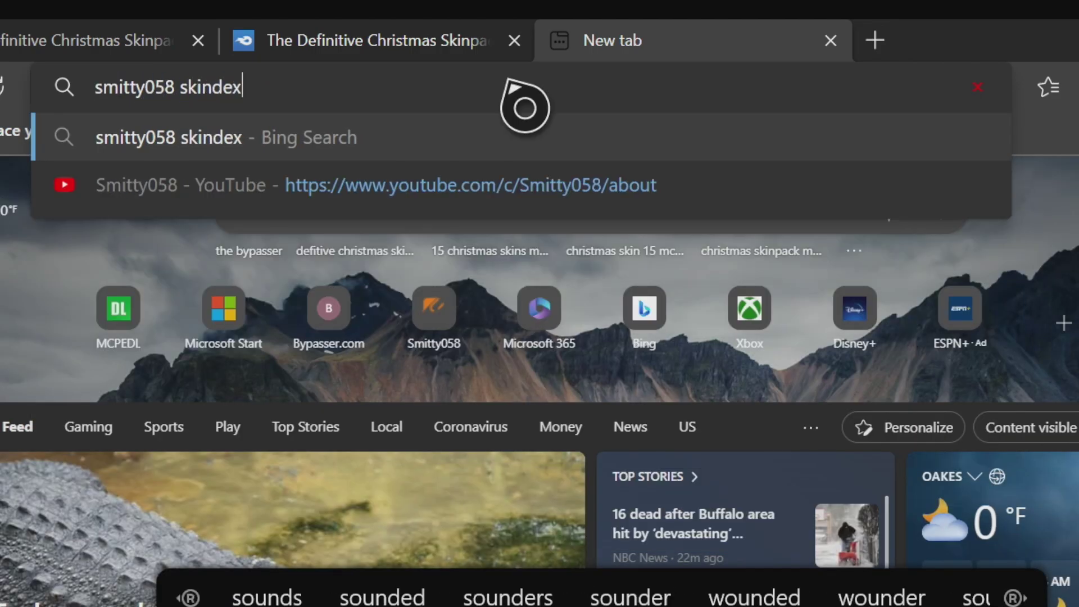
{"action": "key", "text": "Return"}
Open the Smitty058 V2 skin page on minecraftskins.com from the search results.
{"action": "left_click", "coordinate": [376, 219]}
{"action": "key", "text": "alt+Left"}
{"action": "scroll", "coordinate": [376, 229], "scroll_direction": "down", "scroll_amount": 1}
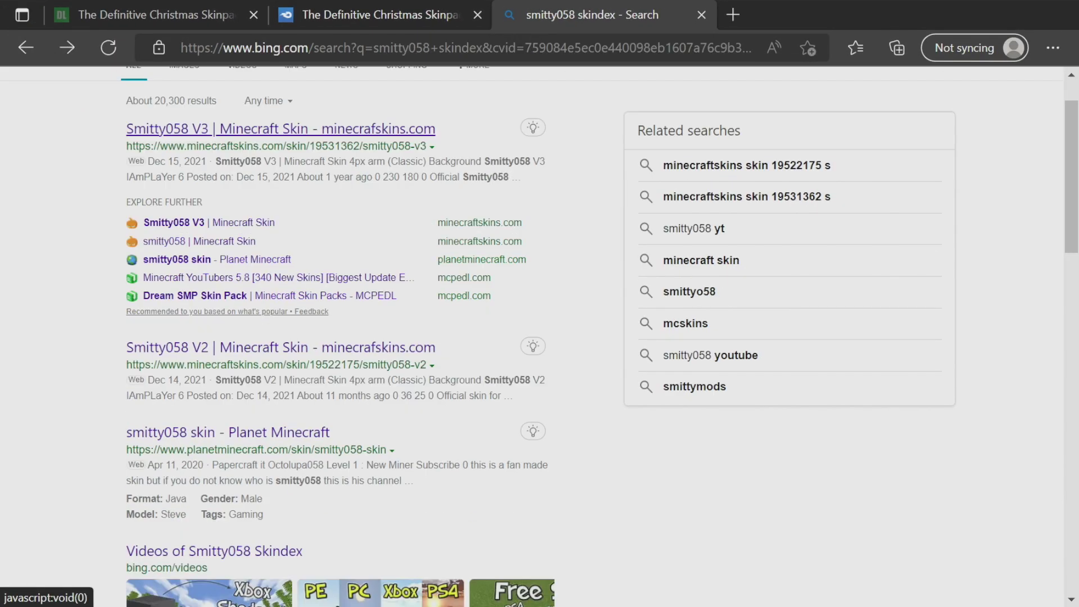
{"action": "left_click", "coordinate": [281, 347]}
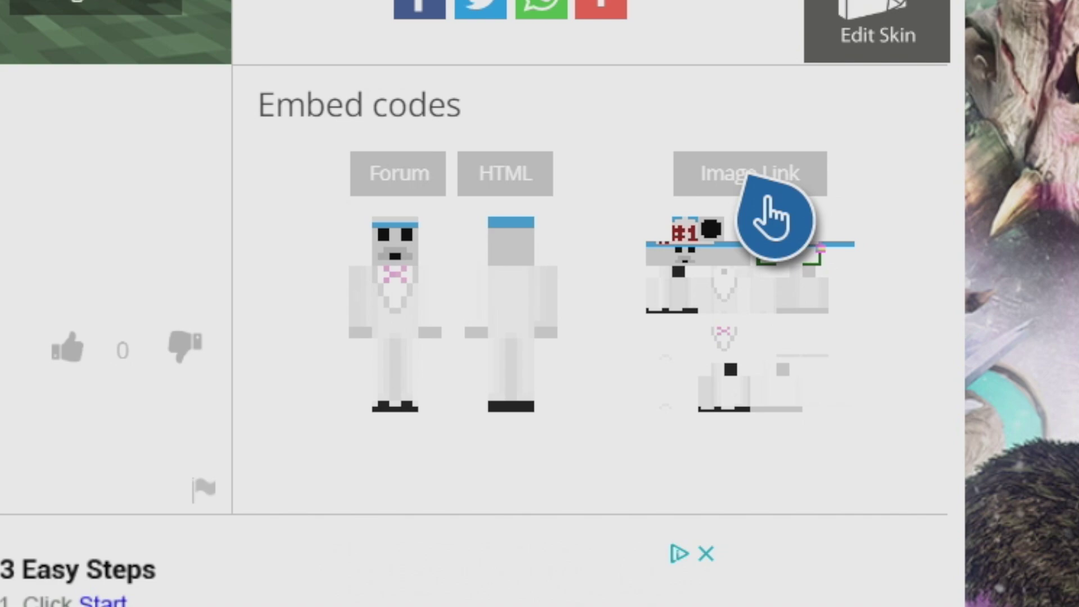
Copy the Smitty058 V2 skin's Image Link URL, then return to the Xbox Home screen.
{"action": "left_click", "coordinate": [772, 219]}
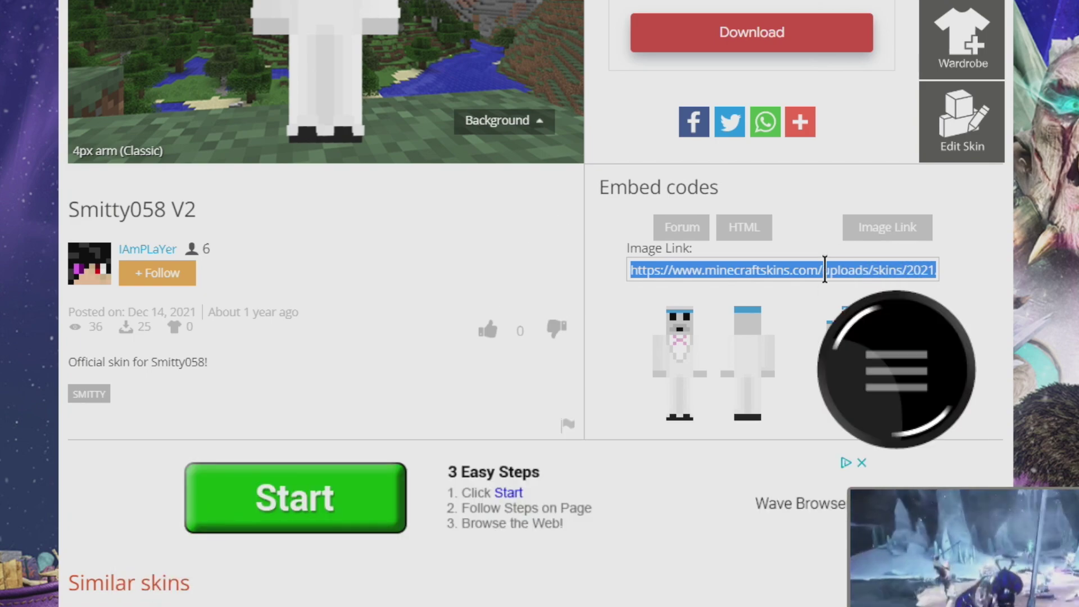
{"action": "right_click", "coordinate": [824, 269]}
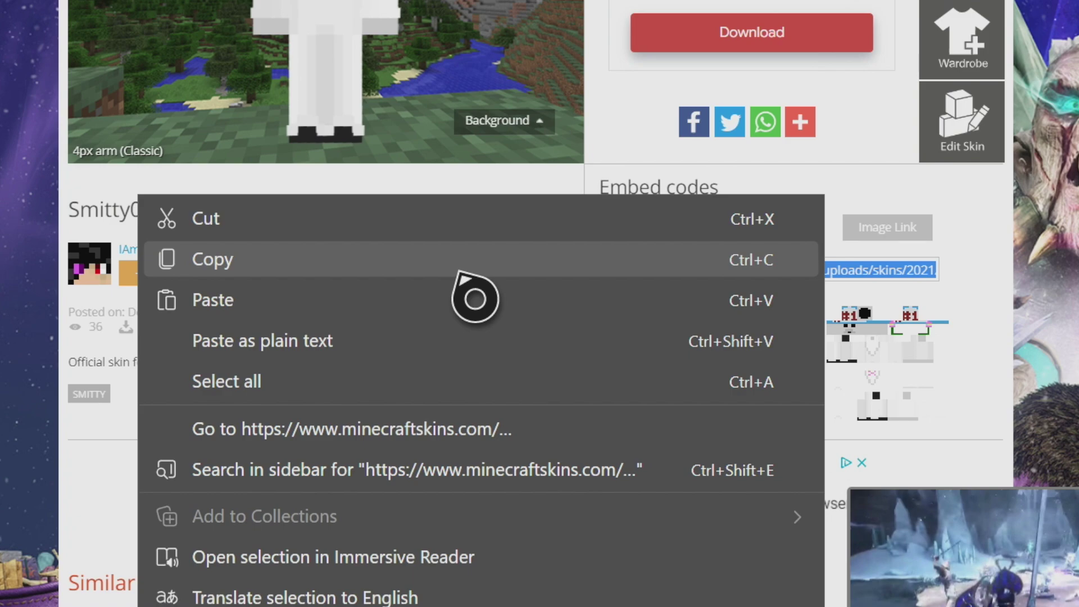
{"action": "left_click", "coordinate": [462, 276]}
{"action": "key", "text": "super"}
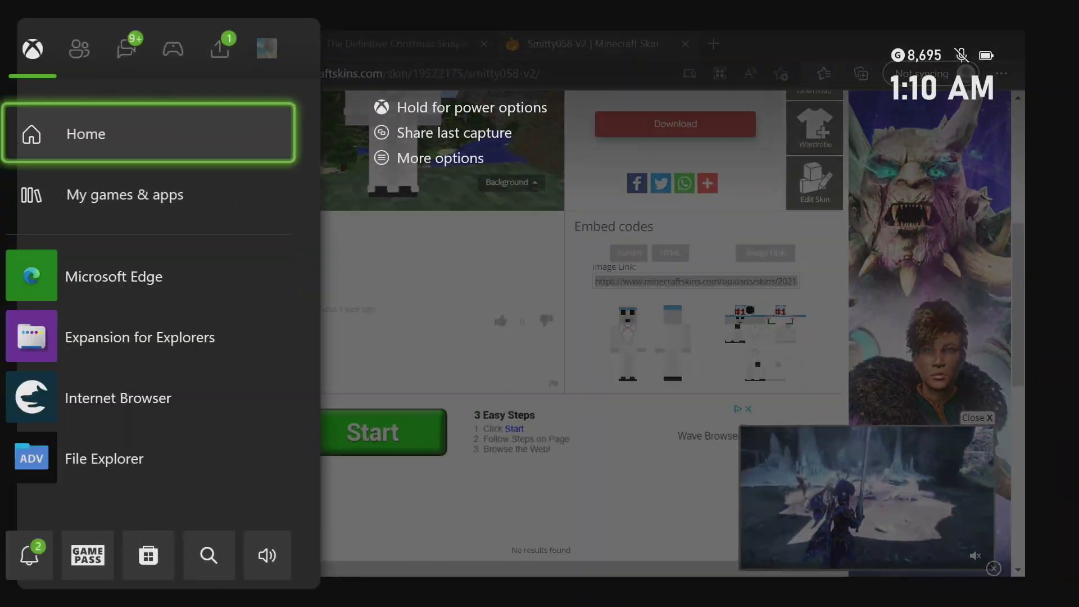
{"action": "key", "text": "Return"}
Quit Microsoft Edge from its tile menu and move to the Internet Browser app.
{"action": "key", "text": "Menu"}
{"action": "key", "text": "Down"}
{"action": "key", "text": "Down"}
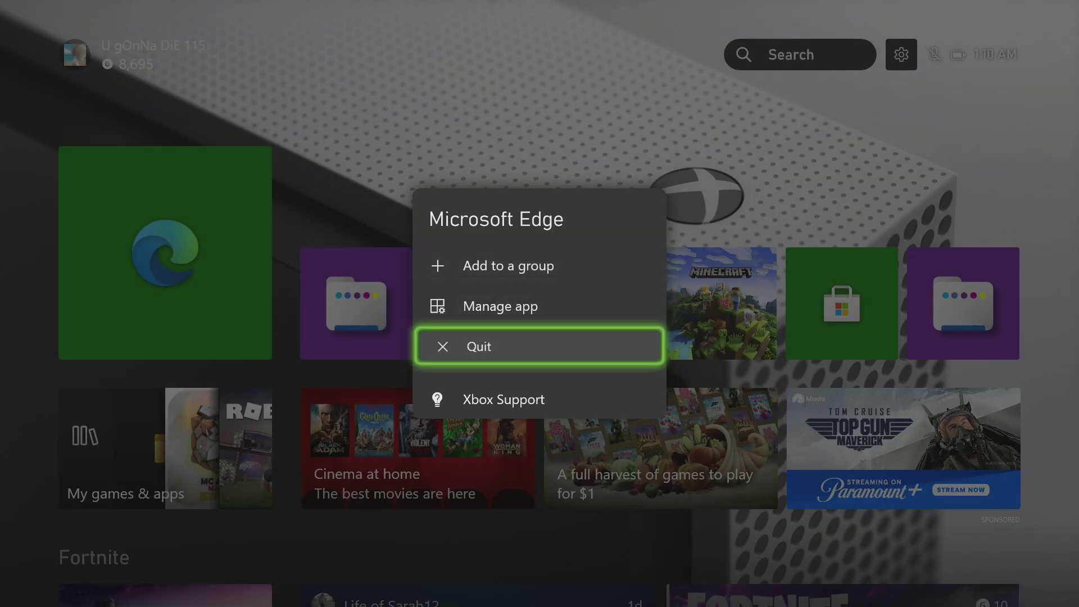
{"action": "key", "text": "Return"}
{"action": "key", "text": "Right"}
{"action": "key", "text": "Right"}
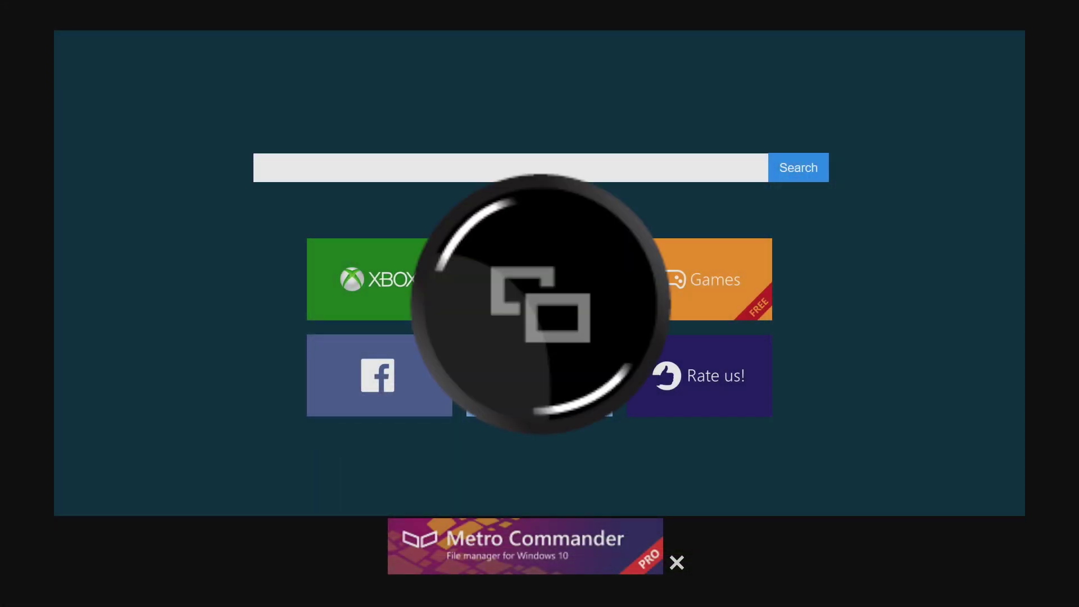
Paste the copied skin image URL into the address bar and load smitty058-v2-19522175.png.
{"action": "key", "text": "F6"}
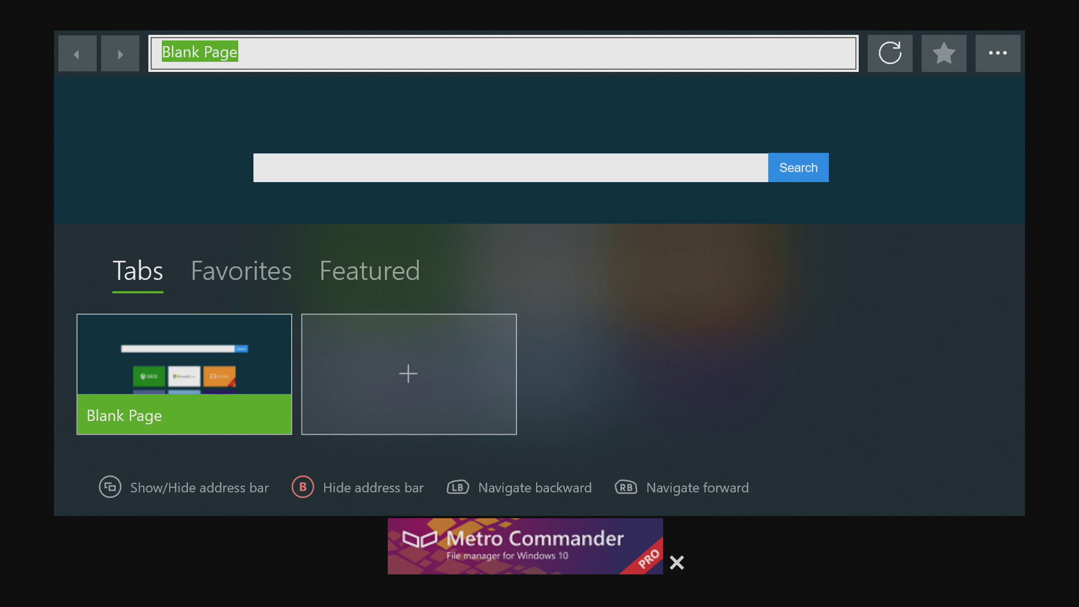
{"action": "key", "text": "Menu"}
{"action": "key", "text": "Down"}
{"action": "key", "text": "Down"}
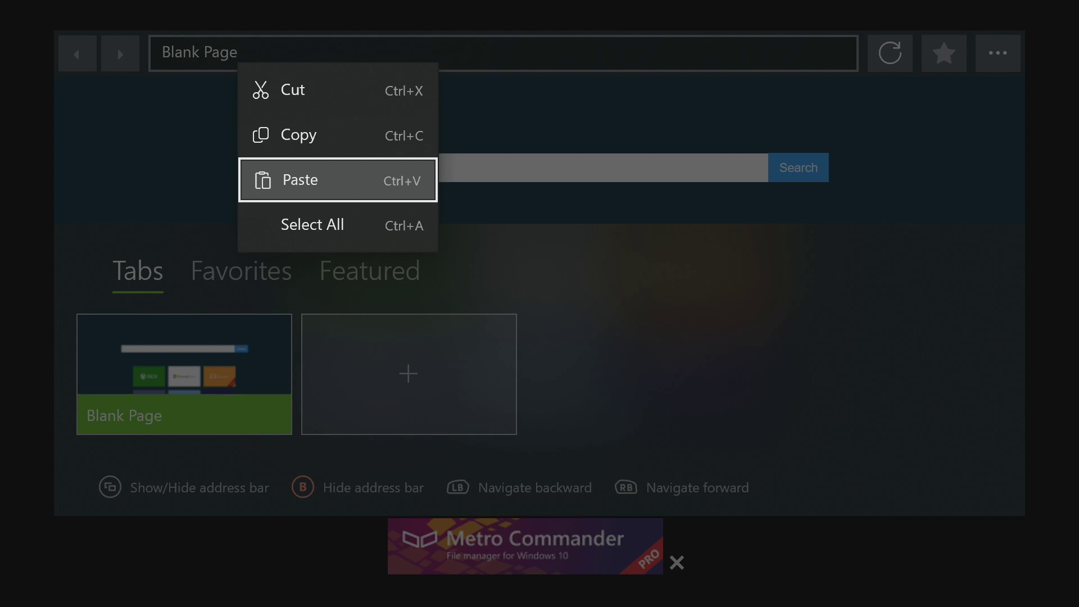
{"action": "key", "text": "Return"}
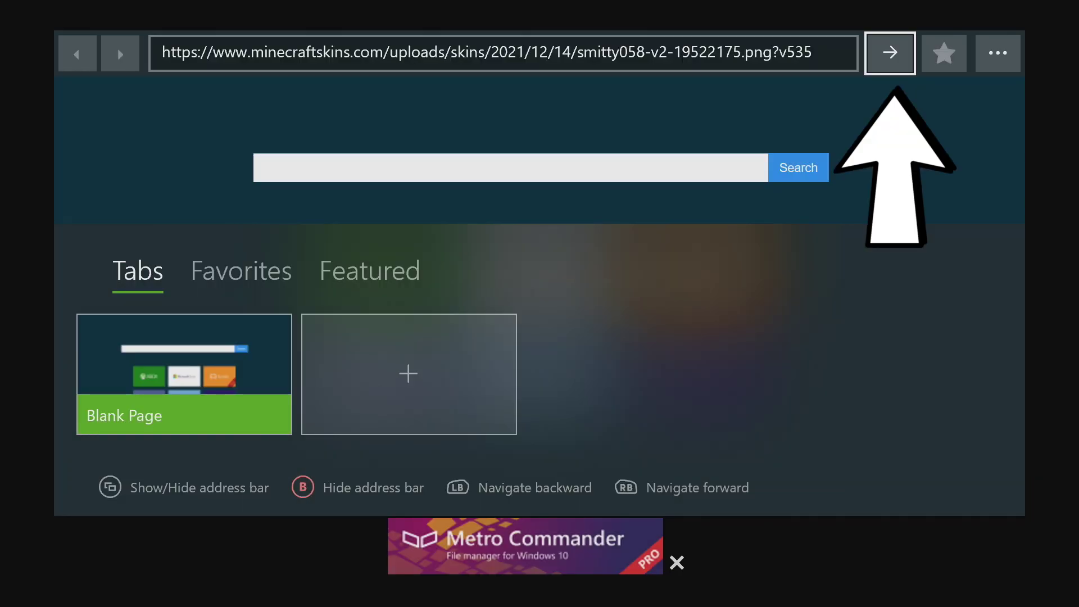
{"action": "key", "text": "Return"}
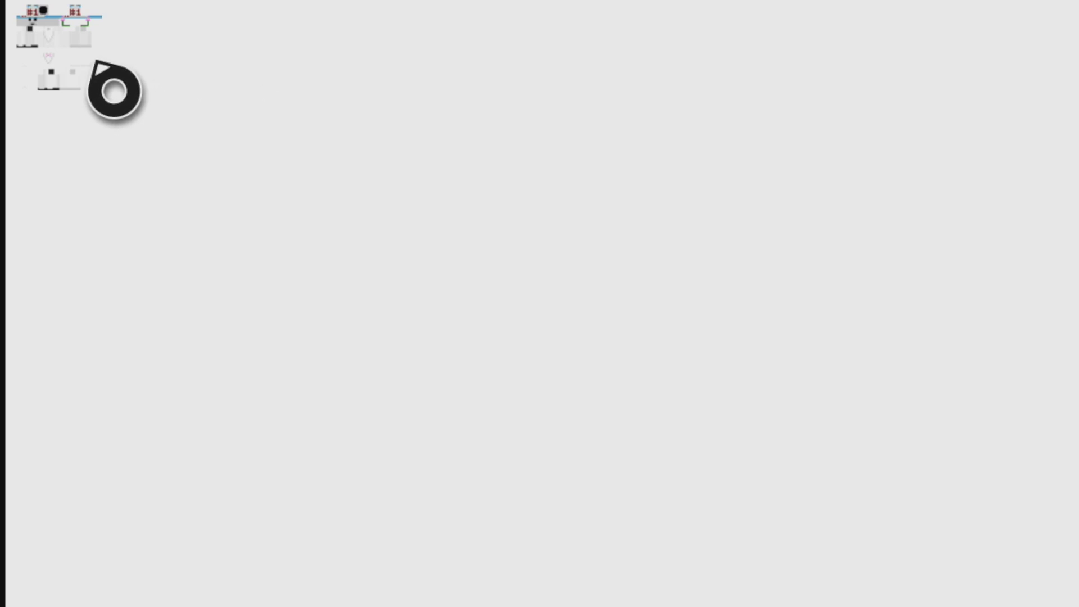
{"action": "right_click", "coordinate": [71, 39]}
{"action": "key", "text": "Down"}
{"action": "key", "text": "Down"}
{"action": "key", "text": "Up"}
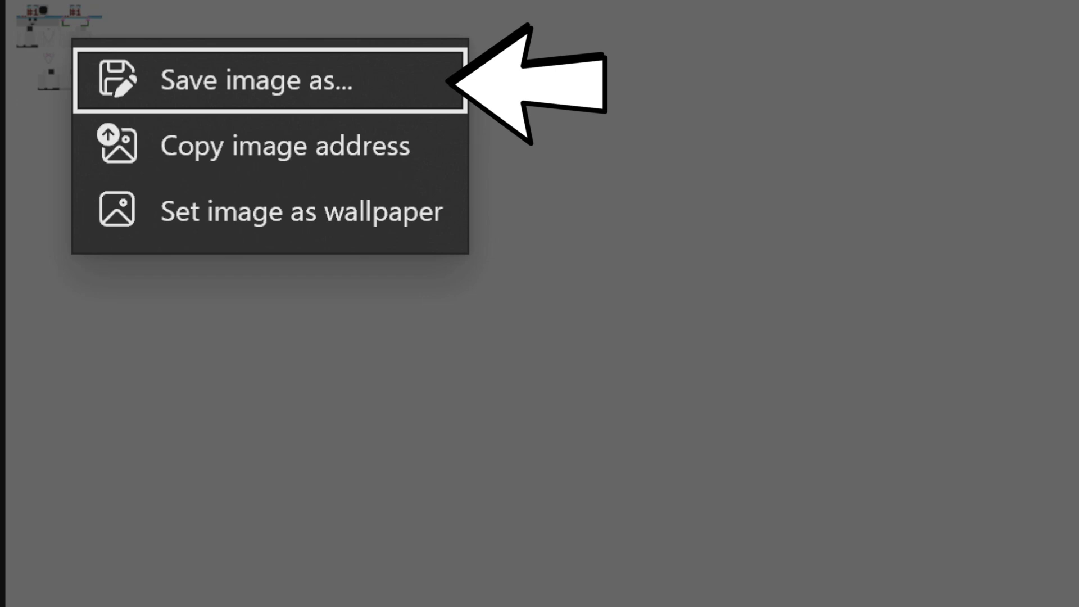
{"action": "key", "text": "Return"}
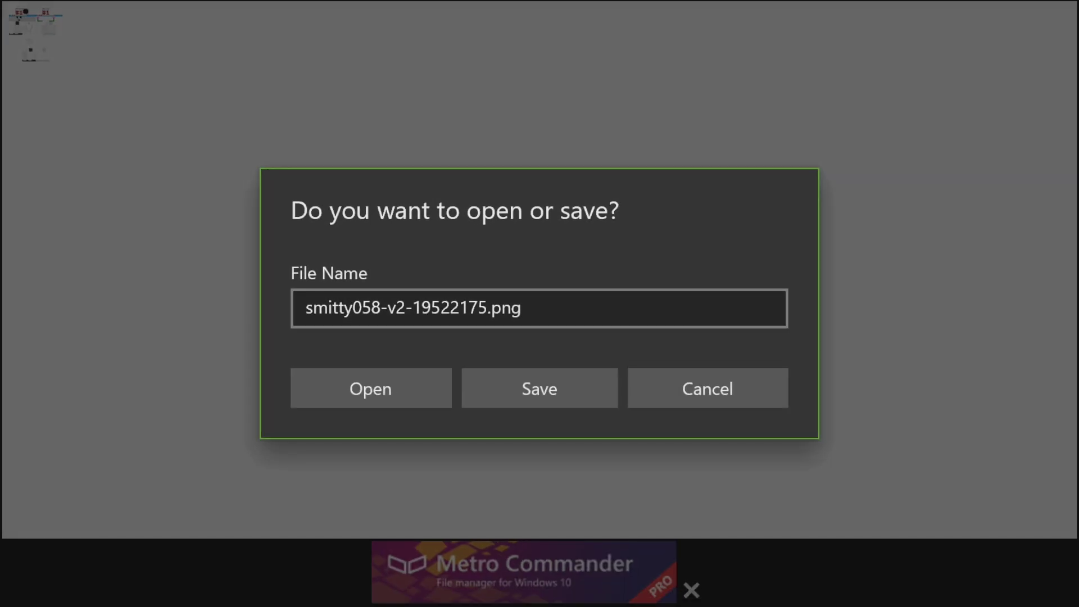
{"action": "key", "text": "Down"}
{"action": "key", "text": "Left"}
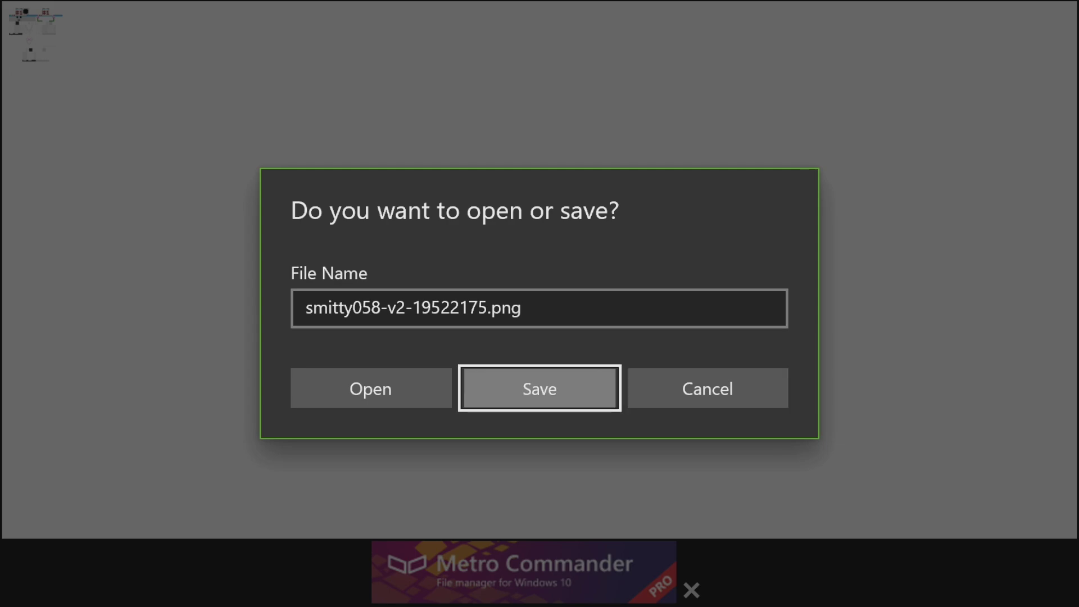
{"action": "key", "text": "Return"}
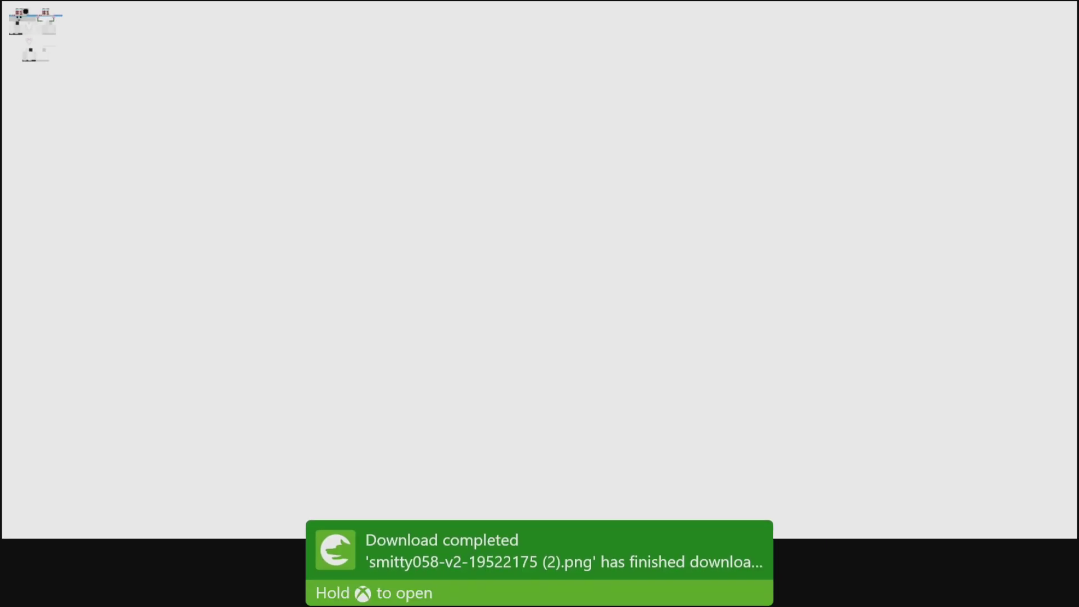
{"action": "key", "text": "super"}
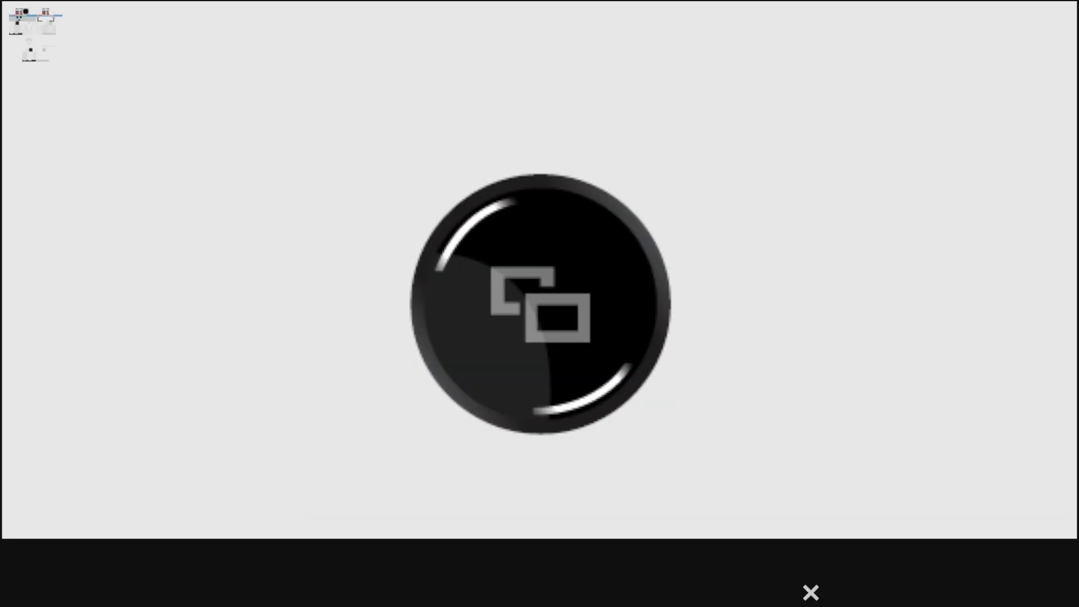
From the browser menu's Downloads list, choose Save as... for the smitty058-v2-19522175.png download.
{"action": "key", "text": "Right"}
{"action": "key", "text": "Right"}
{"action": "key", "text": "Right"}
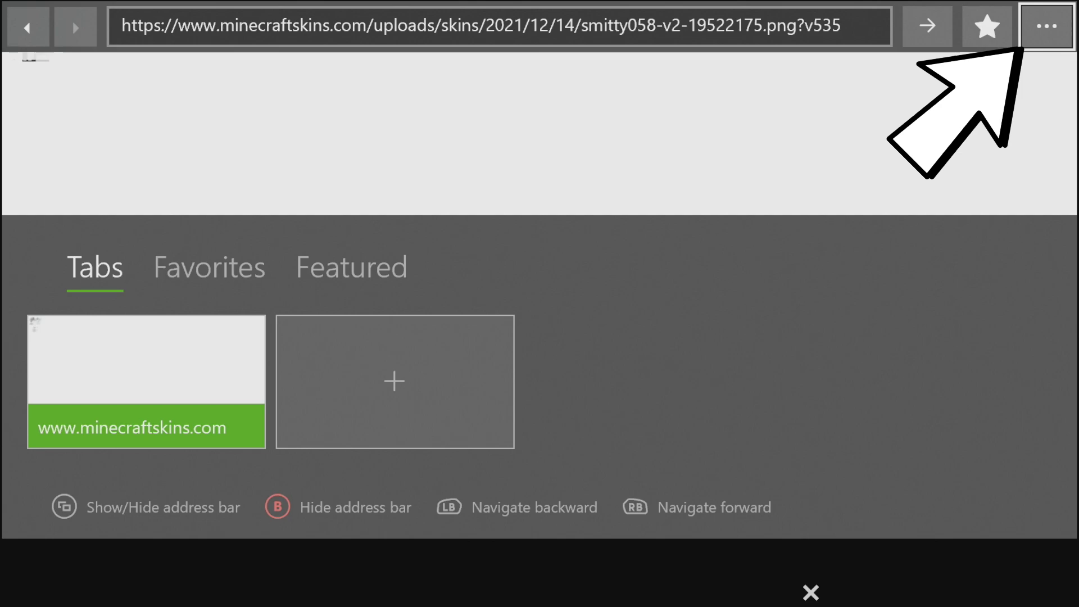
{"action": "key", "text": "Return"}
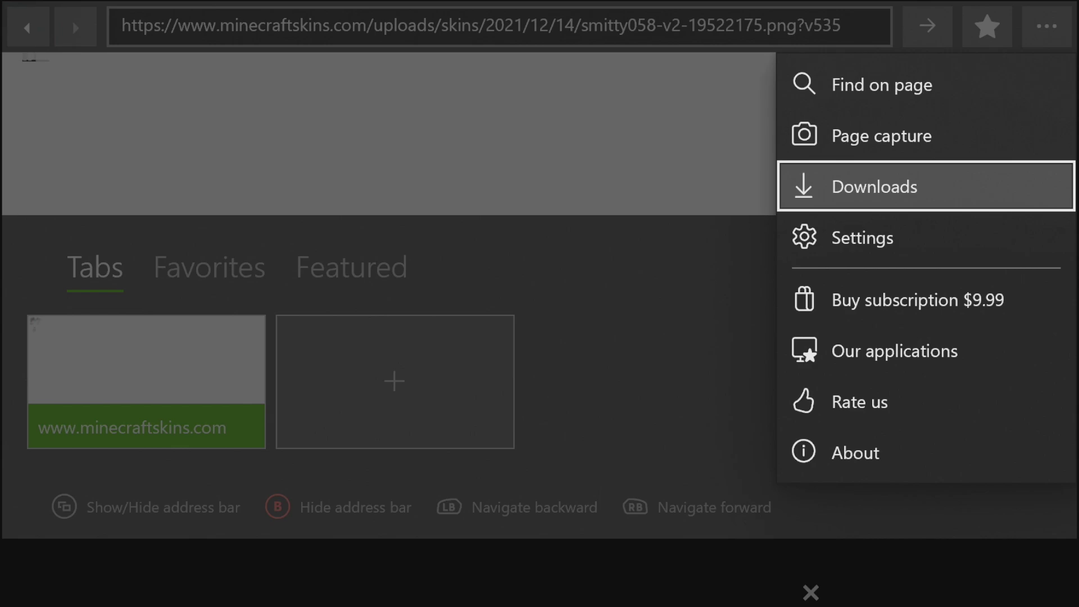
{"action": "key", "text": "Return"}
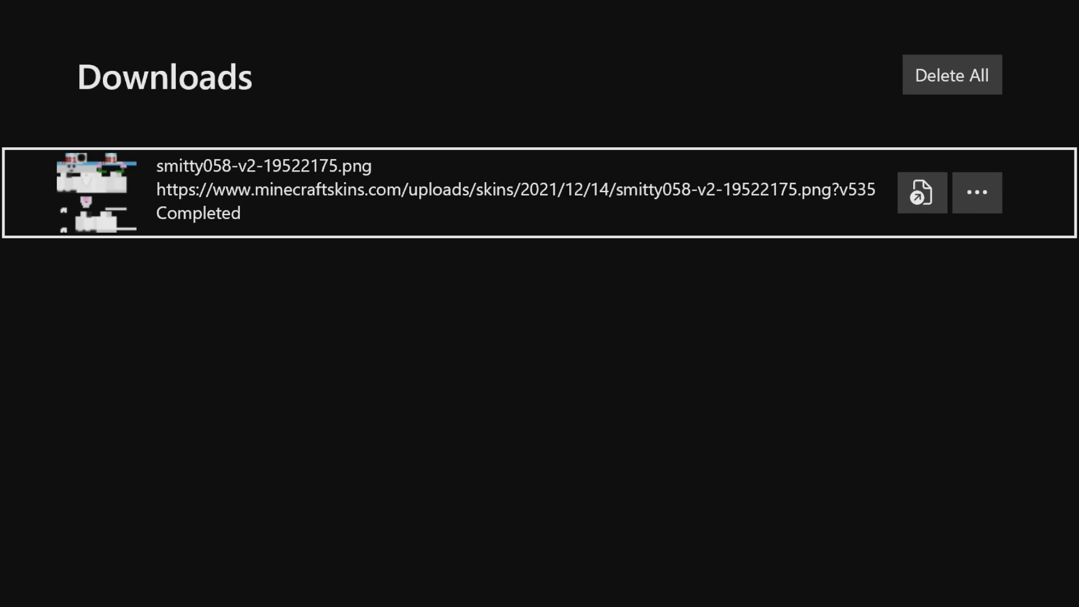
{"action": "left_click", "coordinate": [976, 192]}
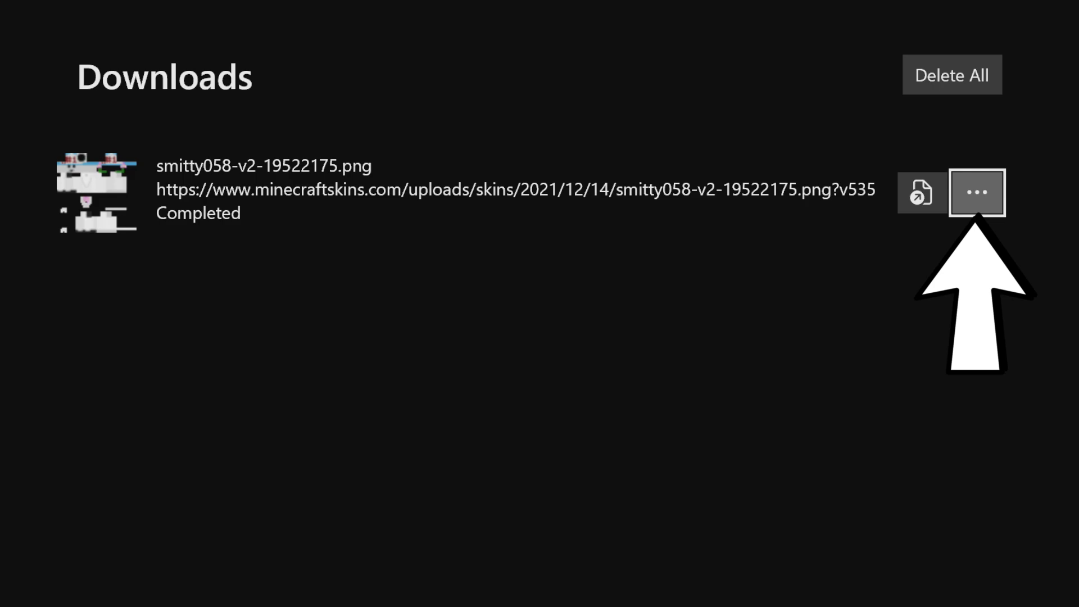
{"action": "key", "text": "Return"}
{"action": "key", "text": "Down"}
{"action": "key", "text": "Down"}
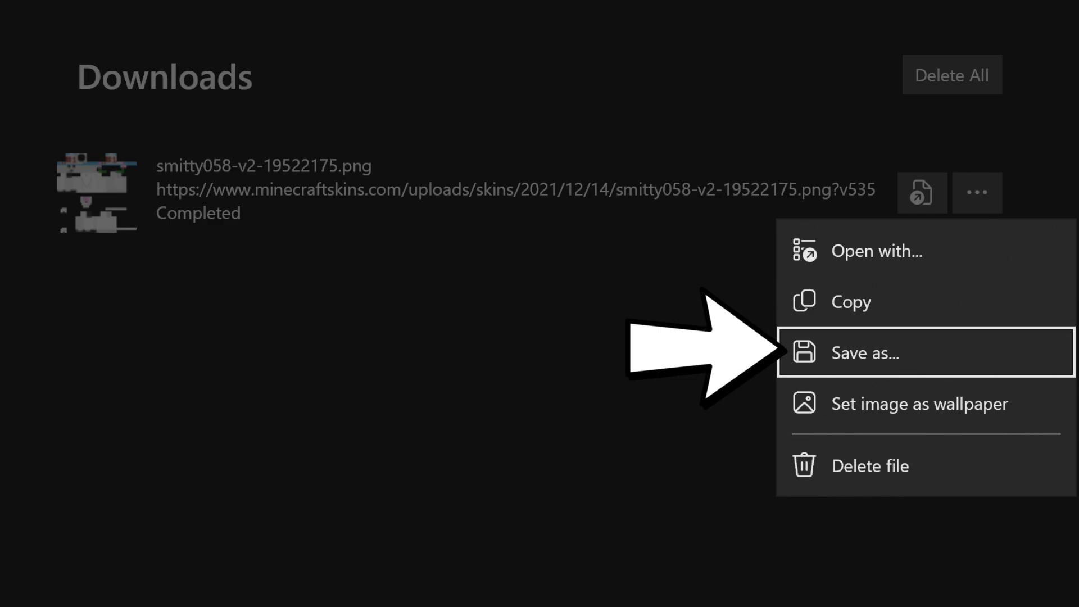
{"action": "key", "text": "Return"}
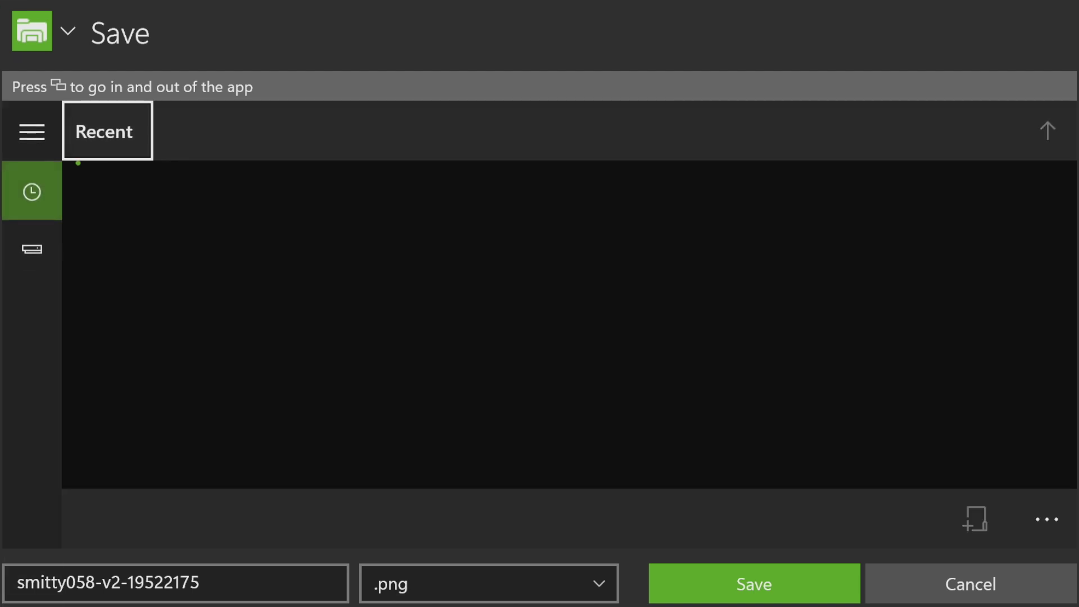
Save smitty058-v2-19522175.png into the This Device > Downloads folder.
{"action": "key", "text": "Left"}
{"action": "key", "text": "Down"}
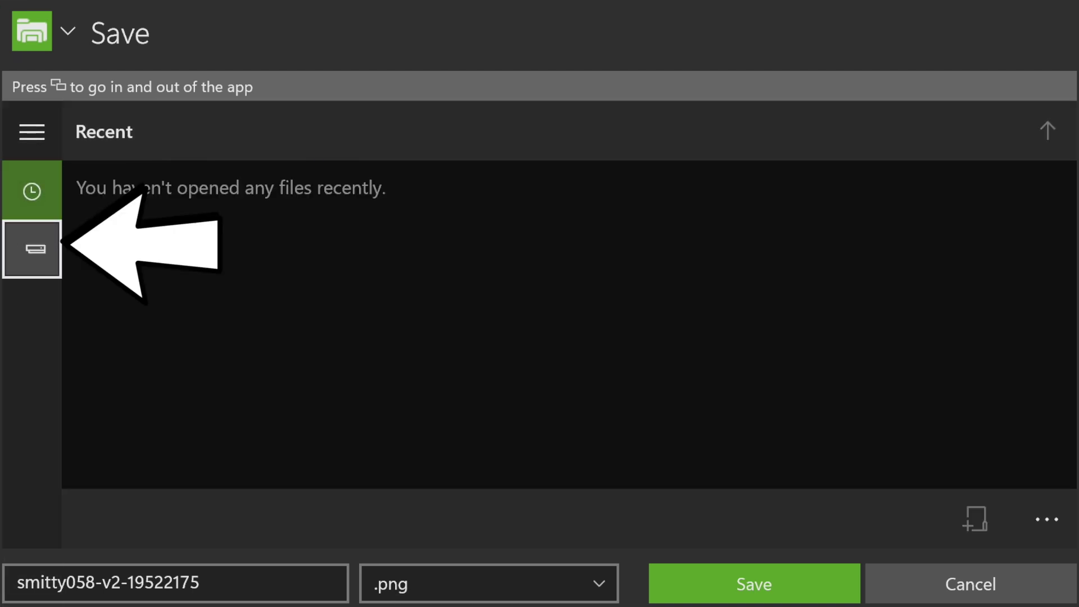
{"action": "key", "text": "Return"}
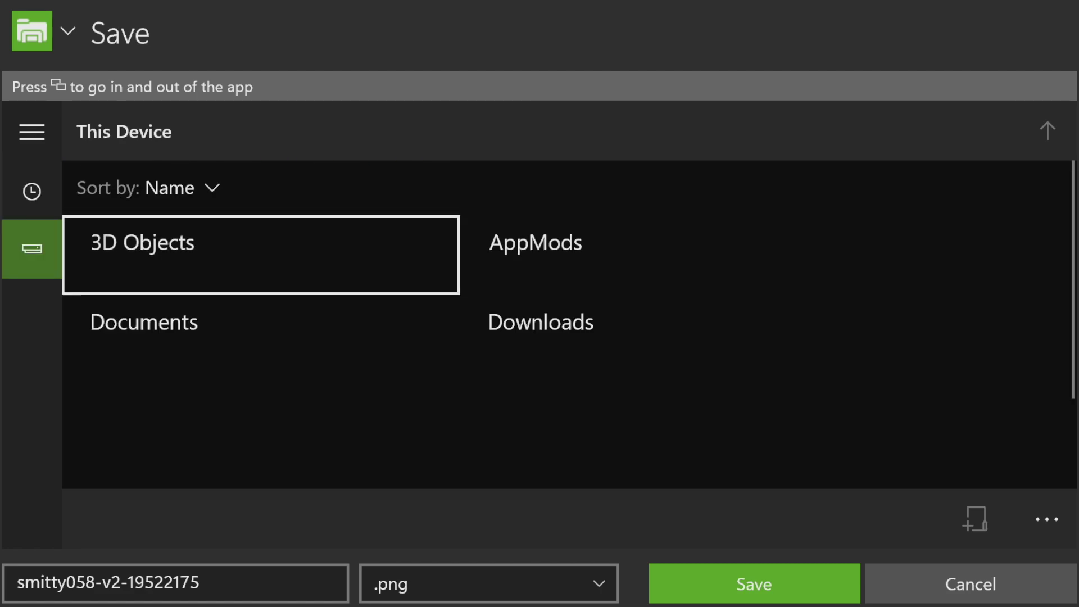
{"action": "key", "text": "Down"}
{"action": "key", "text": "Right"}
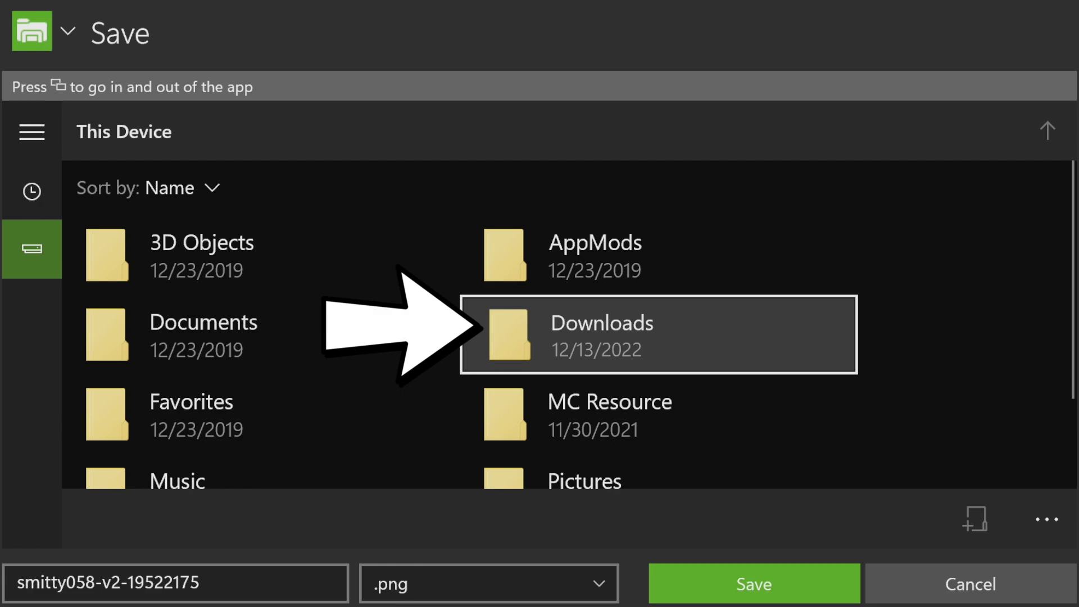
{"action": "key", "text": "Return"}
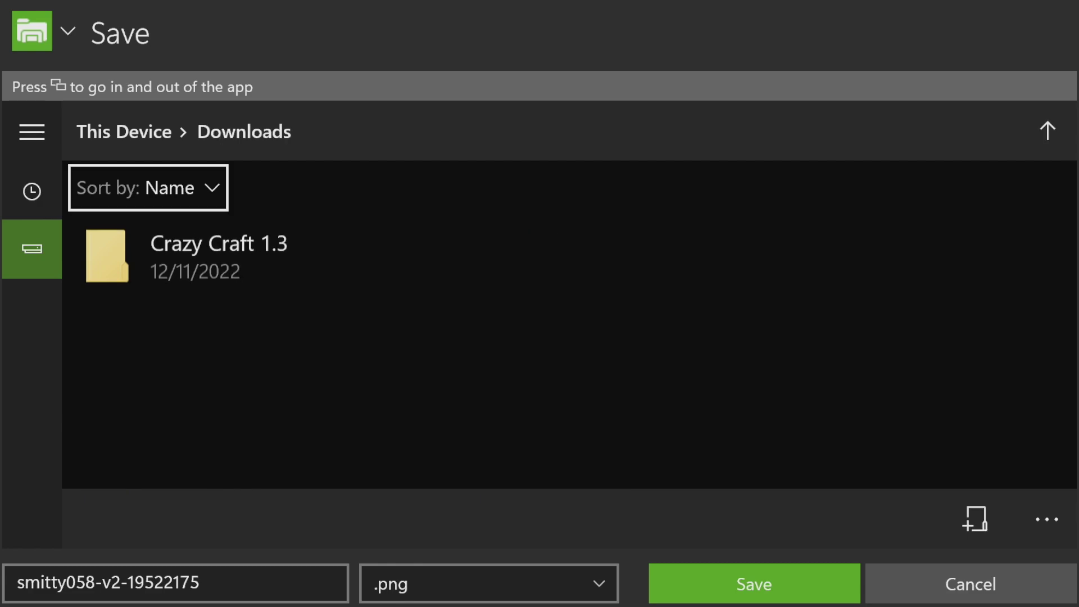
{"action": "key", "text": "Down"}
{"action": "key", "text": "Down"}
{"action": "key", "text": "Up"}
{"action": "key", "text": "Down"}
{"action": "key", "text": "Down"}
{"action": "key", "text": "Left"}
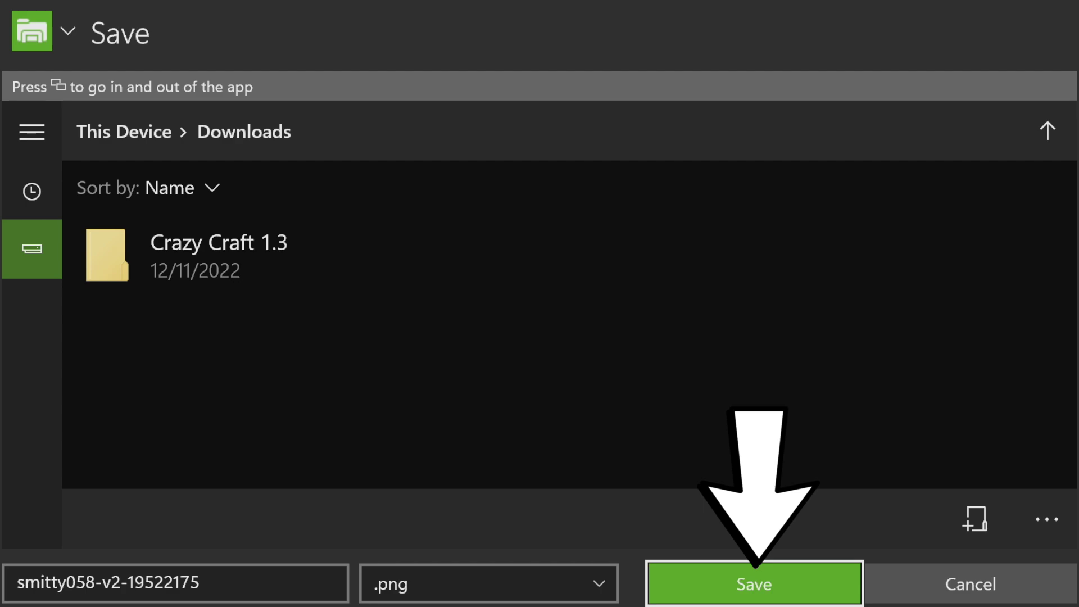
{"action": "key", "text": "Return"}
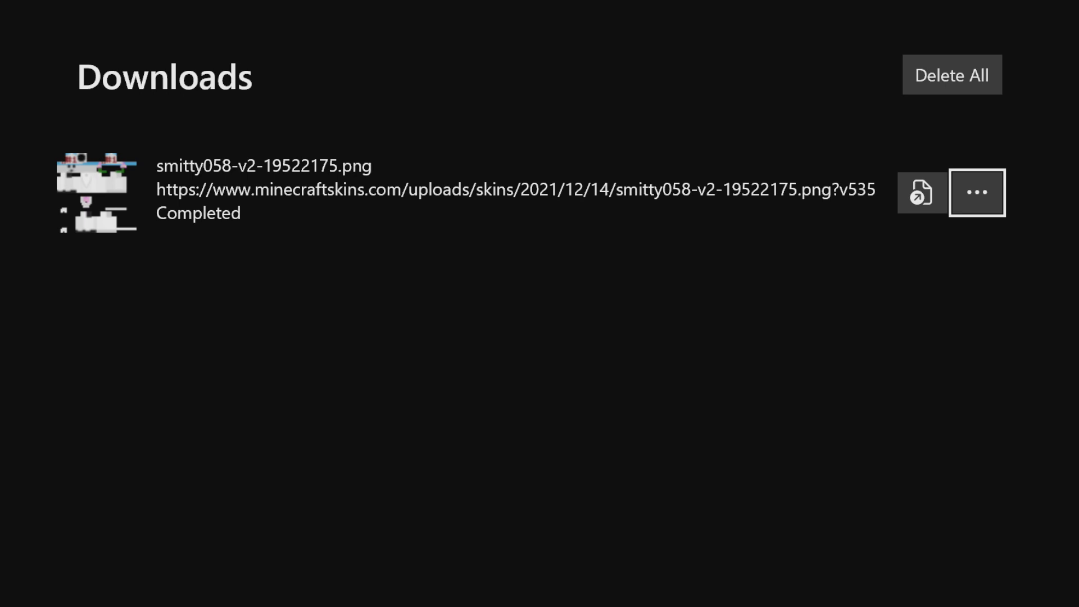
Return to the Xbox Home dashboard and launch Microsoft Edge.
{"action": "key", "text": "super"}
{"action": "key", "text": "Return"}
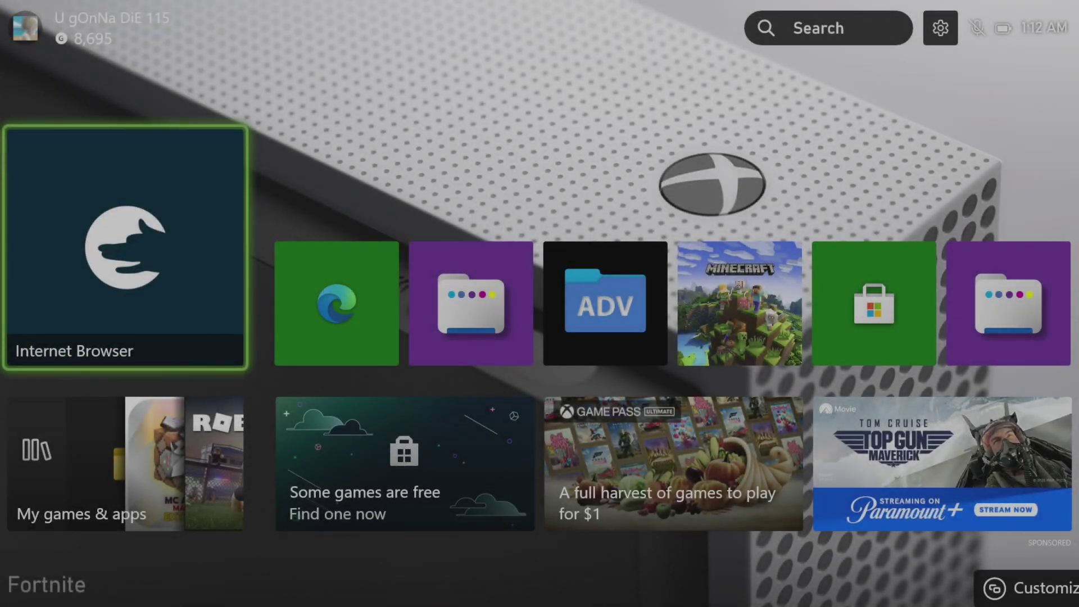
{"action": "key", "text": "Menu"}
{"action": "key", "text": "Escape"}
{"action": "key", "text": "Right"}
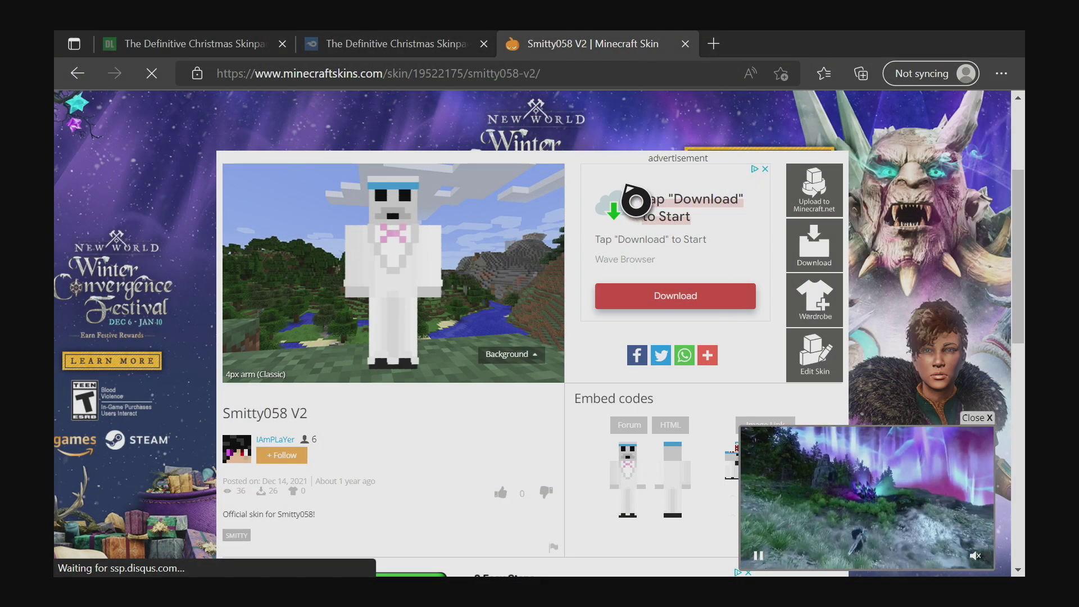
Copy The Definitive Christmas Skinpack's MediaFire URL from the MediaFire tab's address bar.
{"action": "left_click", "coordinate": [425, 50]}
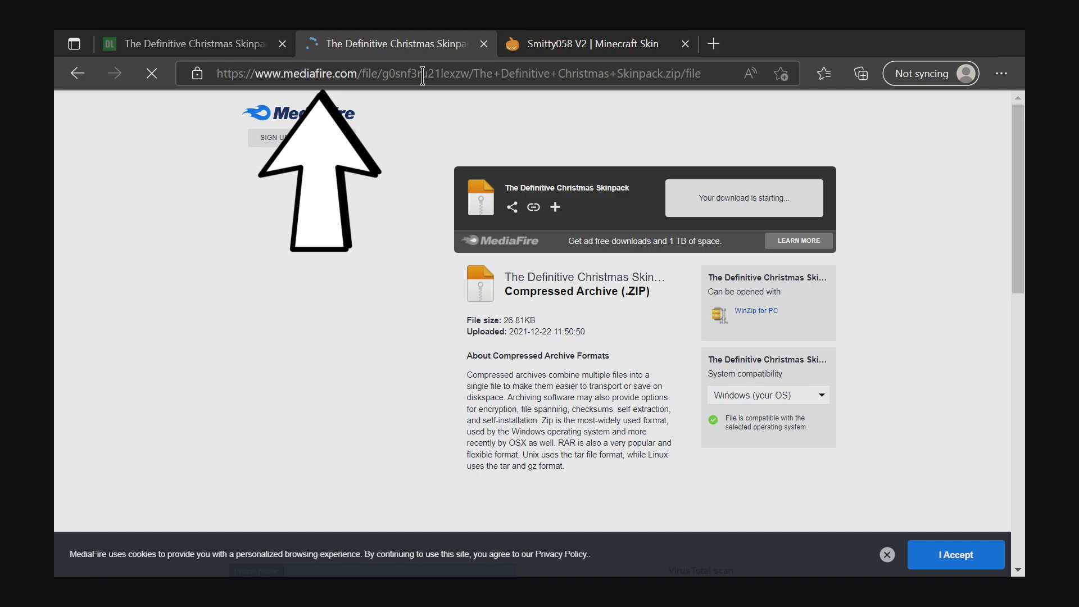
{"action": "left_click", "coordinate": [422, 75]}
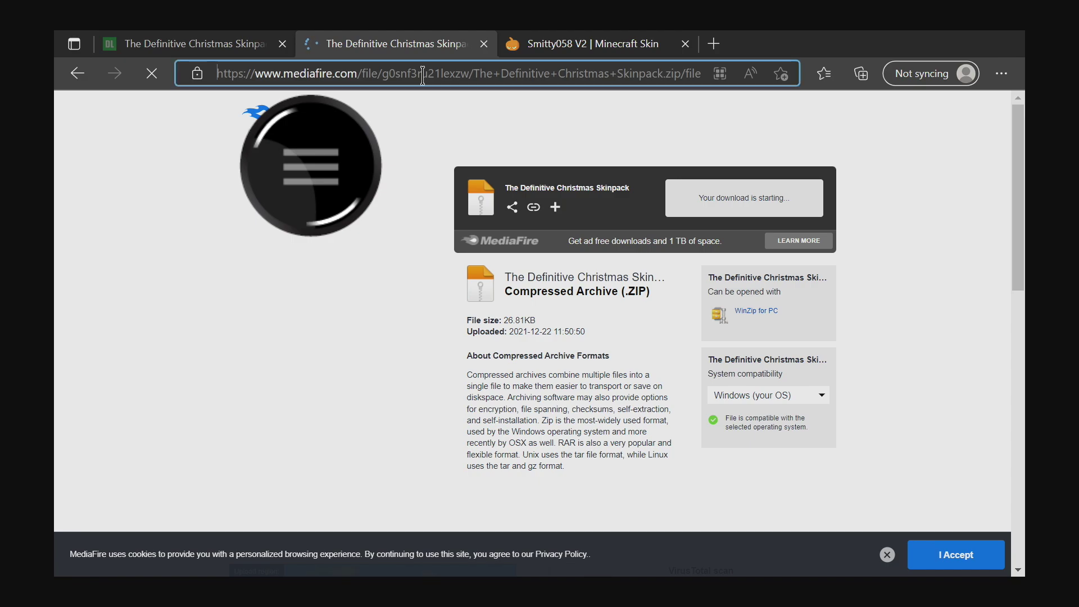
{"action": "right_click", "coordinate": [423, 75]}
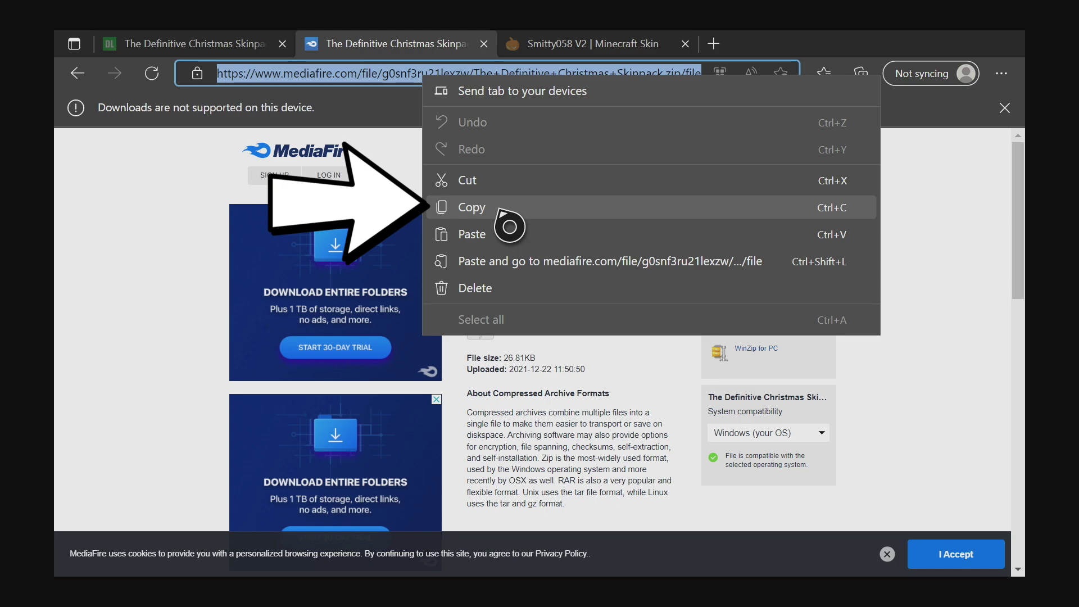
{"action": "left_click", "coordinate": [500, 211]}
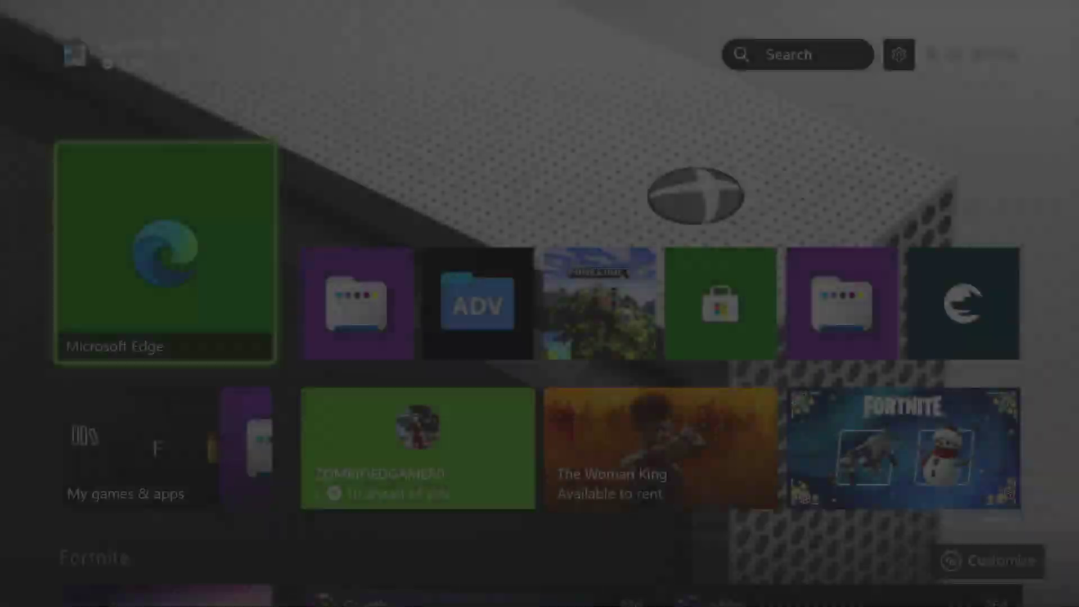
Quit Microsoft Edge and Internet Browser from their dashboard tile menus.
{"action": "key", "text": "Menu"}
{"action": "key", "text": "Down"}
{"action": "key", "text": "Down"}
{"action": "key", "text": "Return"}
{"action": "key", "text": "Right"}
{"action": "key", "text": "Left"}
{"action": "key", "text": "Left"}
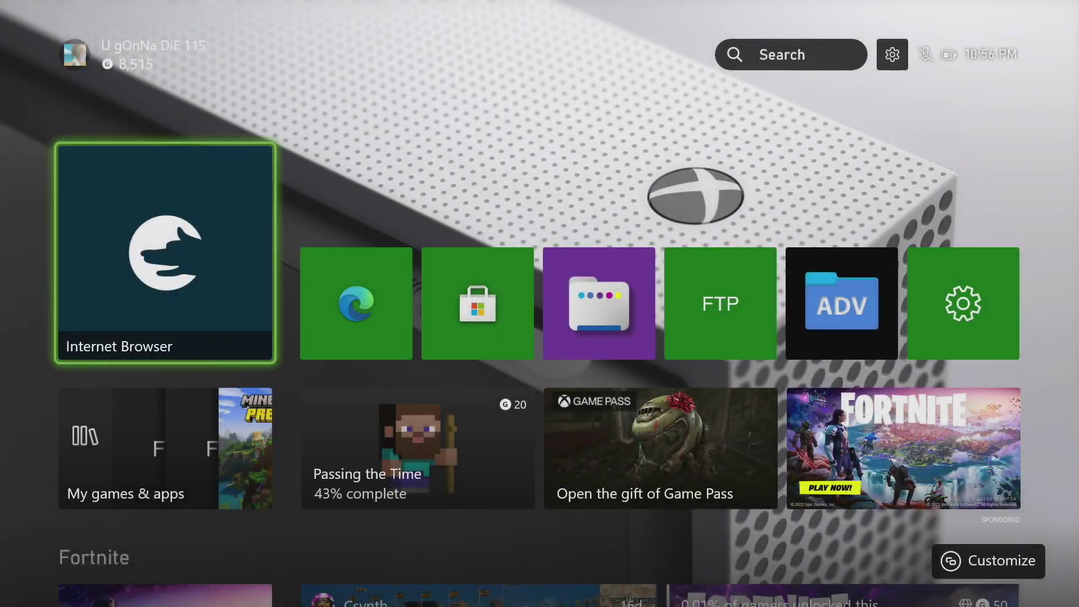
{"action": "key", "text": "Menu"}
{"action": "key", "text": "Down"}
{"action": "key", "text": "Down"}
{"action": "key", "text": "Down"}
{"action": "key", "text": "Return"}
Launch My Files Explorer and choose Install from Store for the Expansion Game Add-On.
{"action": "key", "text": "Right"}
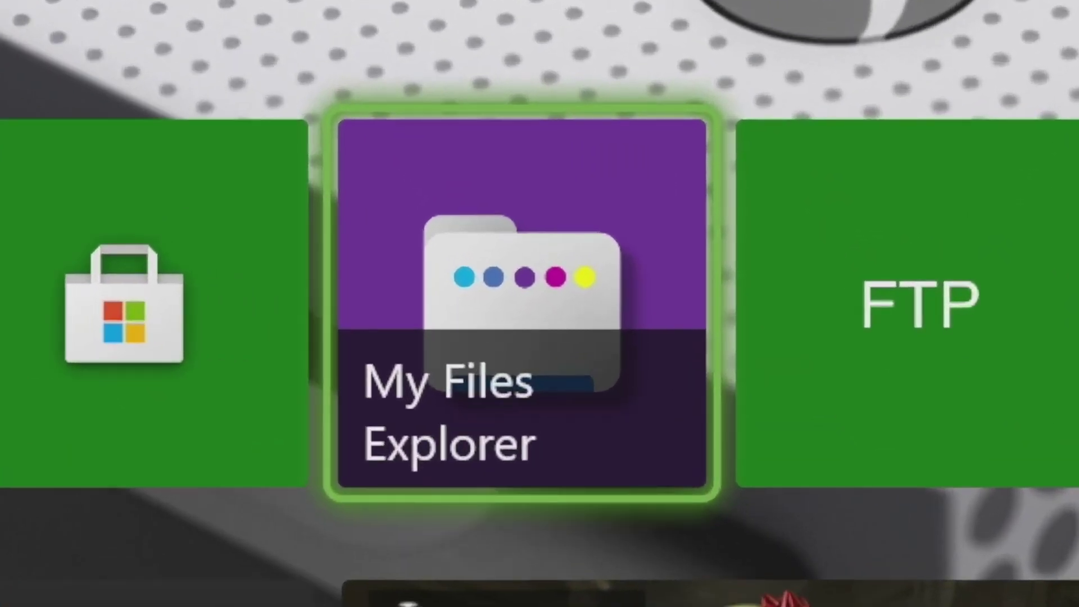
{"action": "key", "text": "Return"}
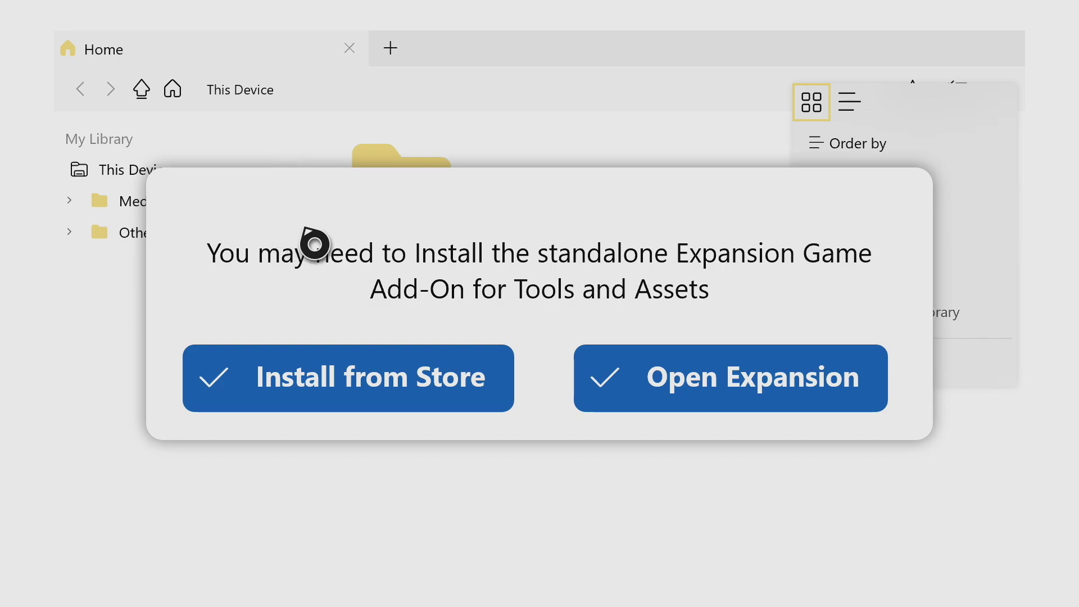
{"action": "left_click", "coordinate": [502, 374]}
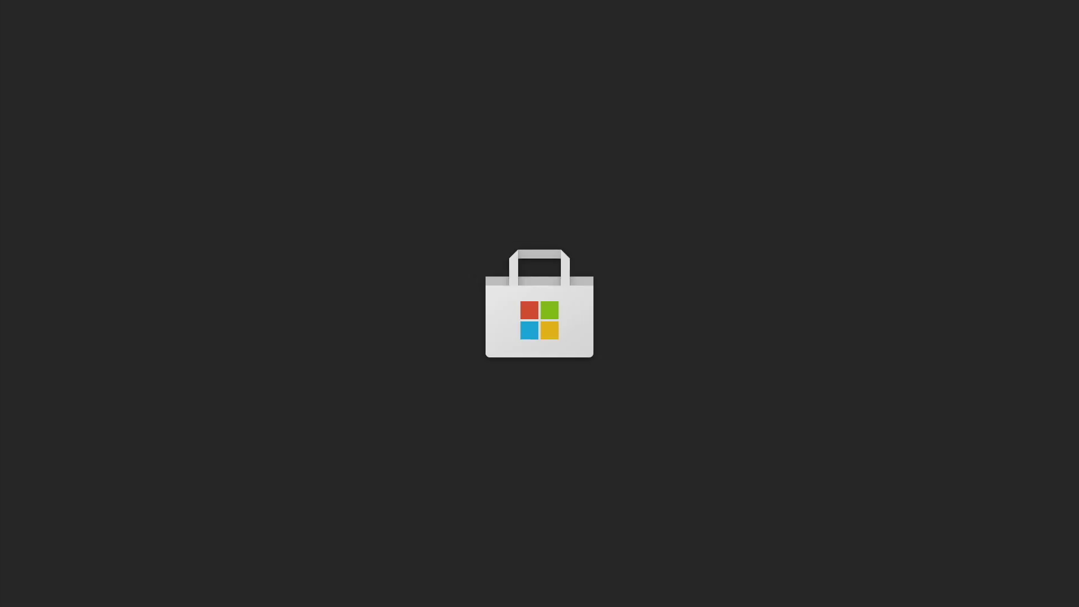